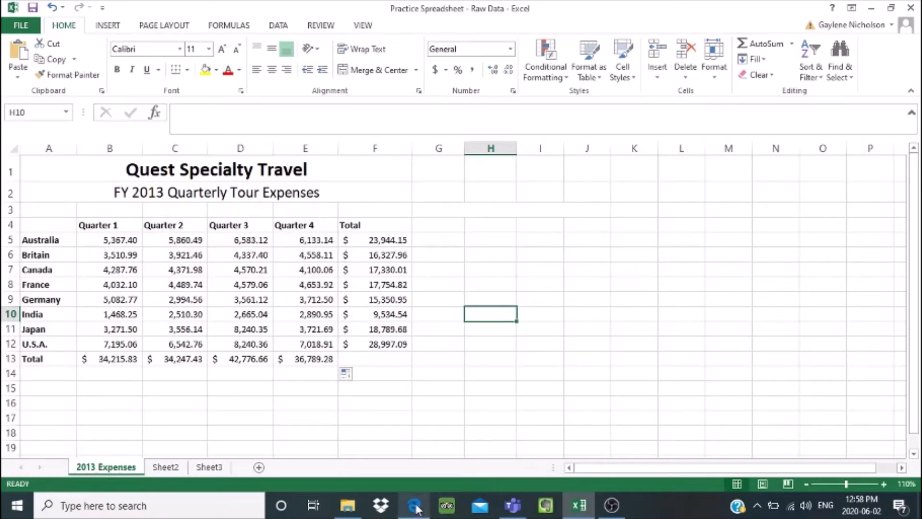
Switch to the sample PDF in the browser and examine its expense table and column chart.
mouse_move(418, 509)
click(412, 403)
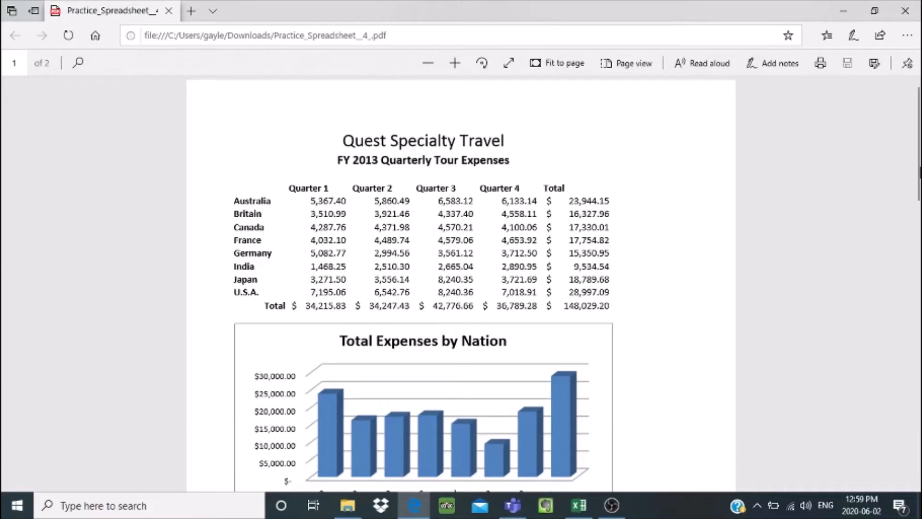
drag(917, 171, 919, 206)
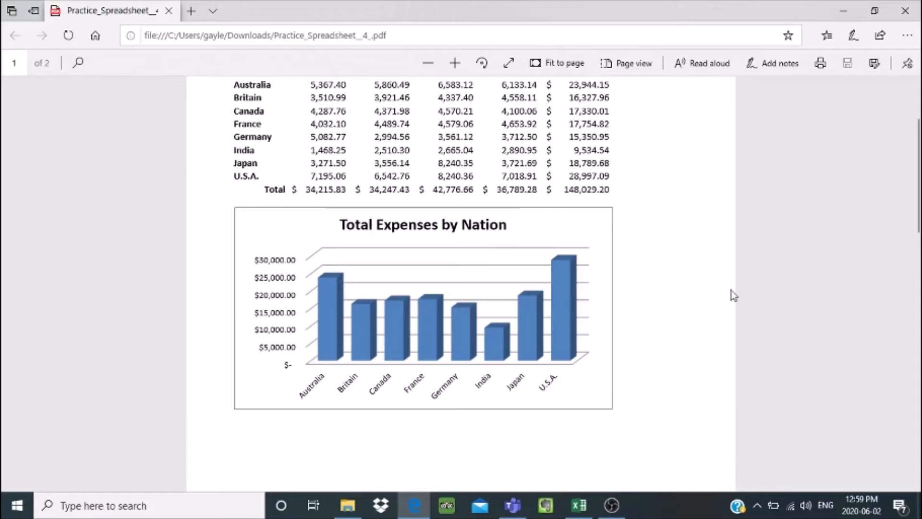
Switch back to the Excel workbook and total F5:F12 in cell F13 with AutoSum.
click(579, 505)
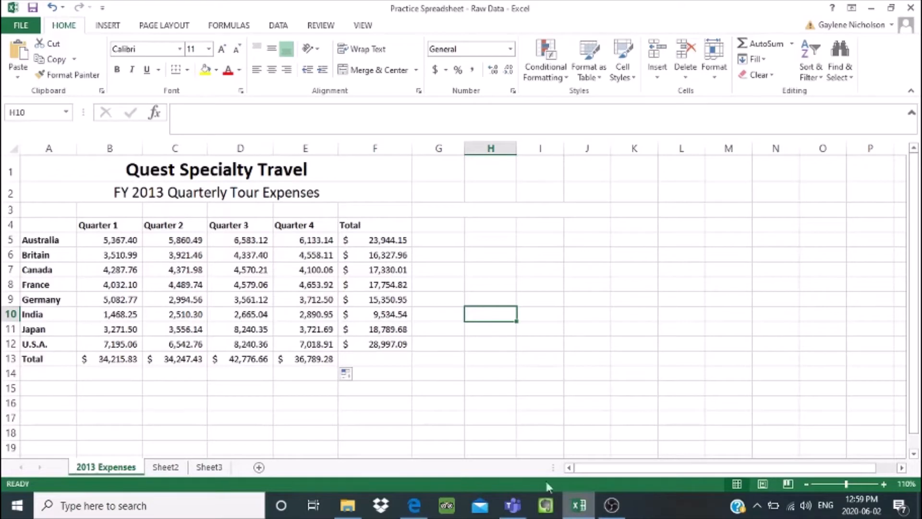
click(368, 358)
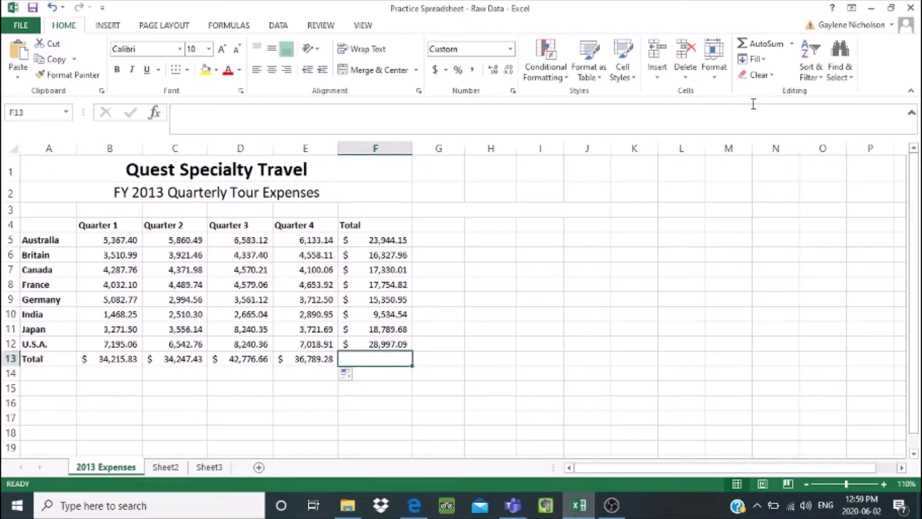
click(748, 44)
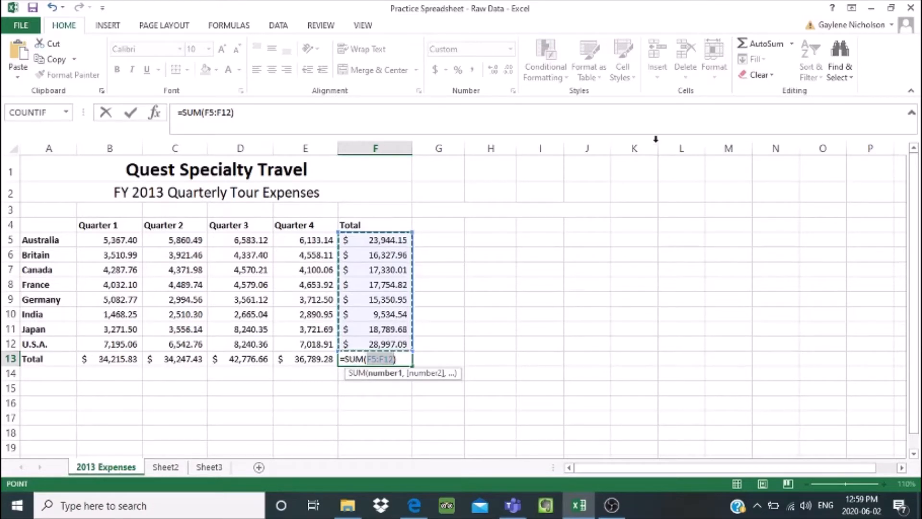
key(Return)
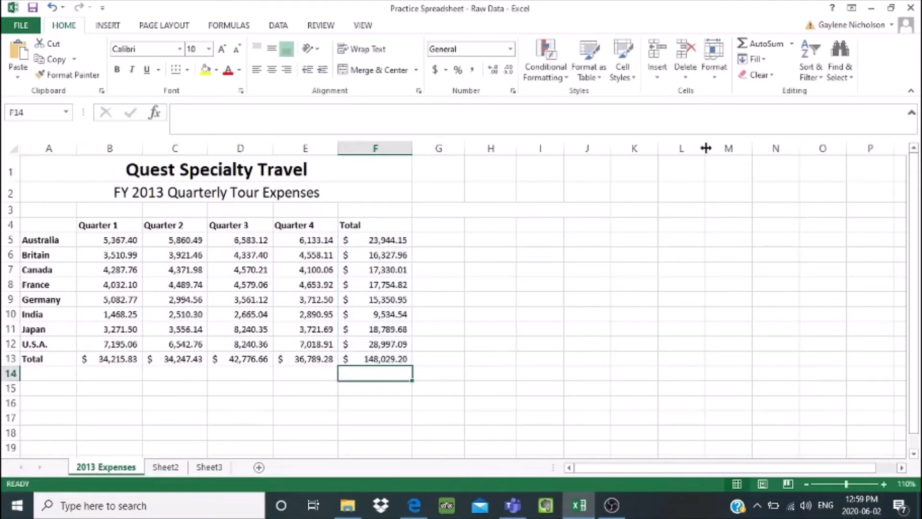
click(537, 279)
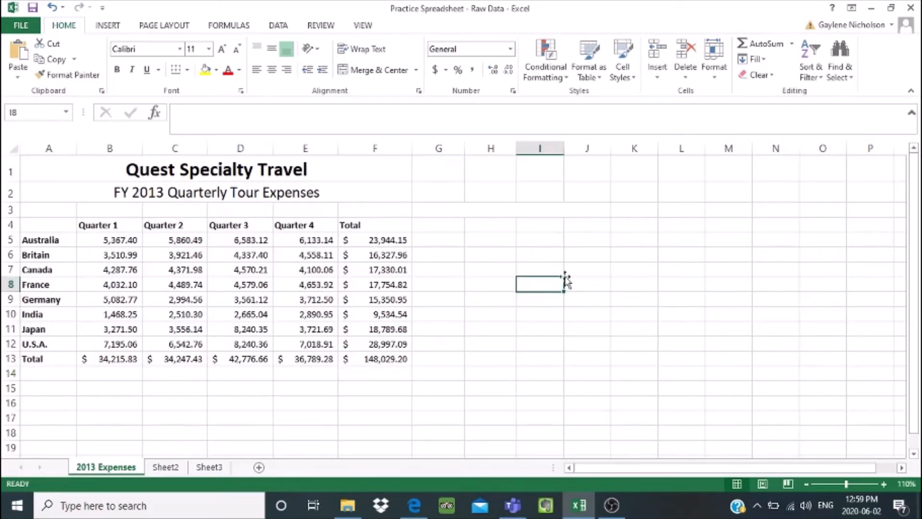
Switch to the sample PDF in the browser and check which table data its chart plots.
drag(915, 189, 916, 239)
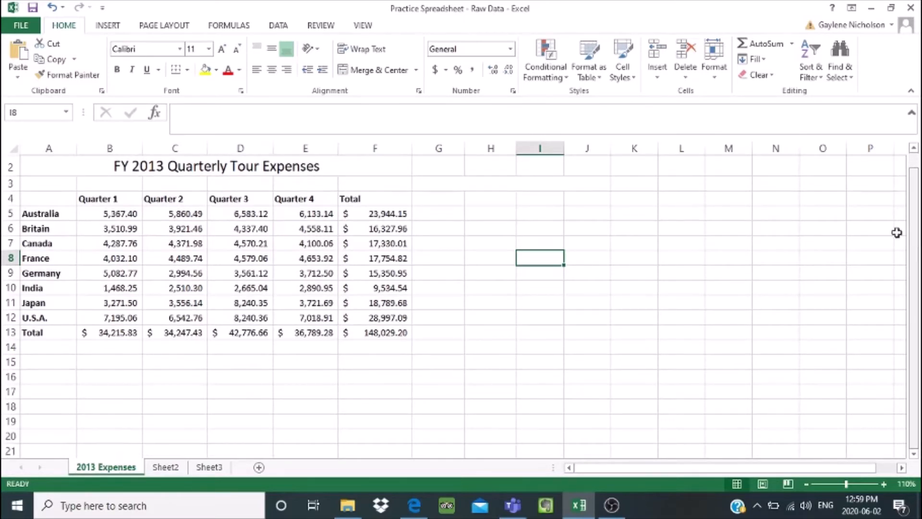
click(414, 496)
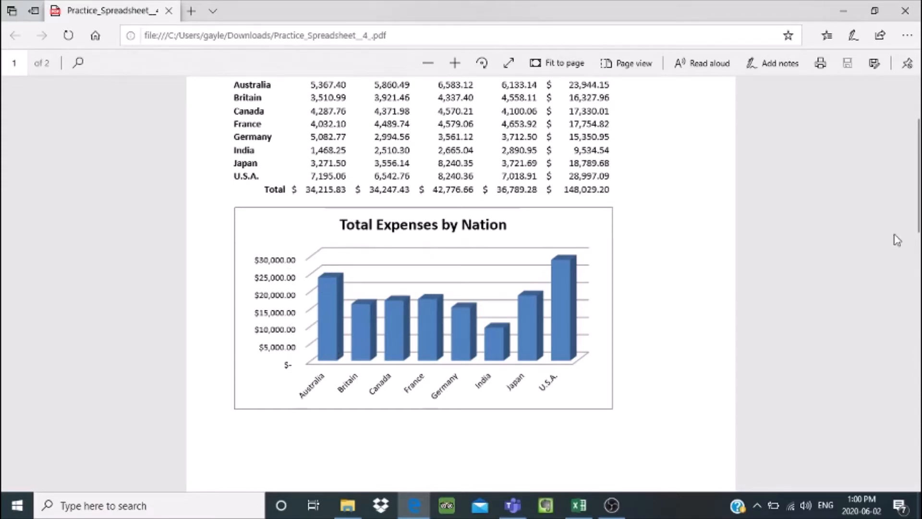
scroll(918, 178, up, 2)
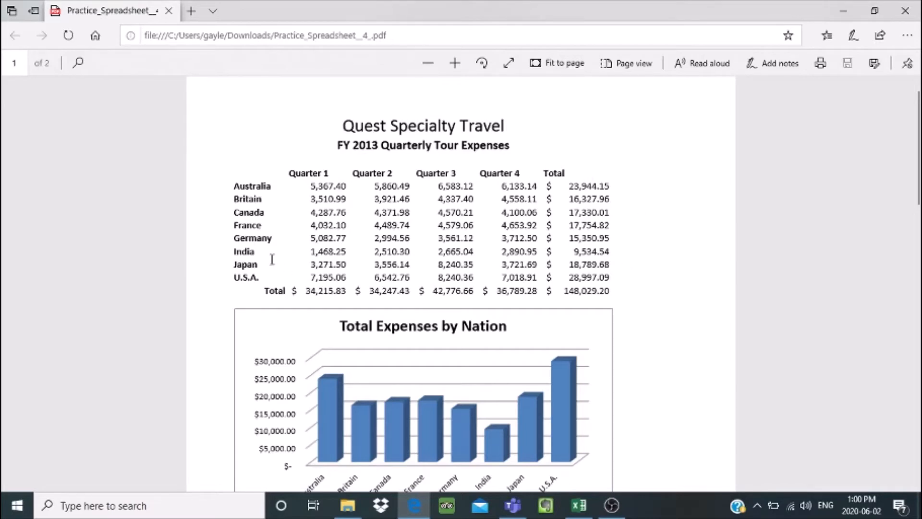
Back in Excel, insert a 3-D Clustered Column chart from the country names in A5:A12 and their totals in F5:F12.
click(572, 510)
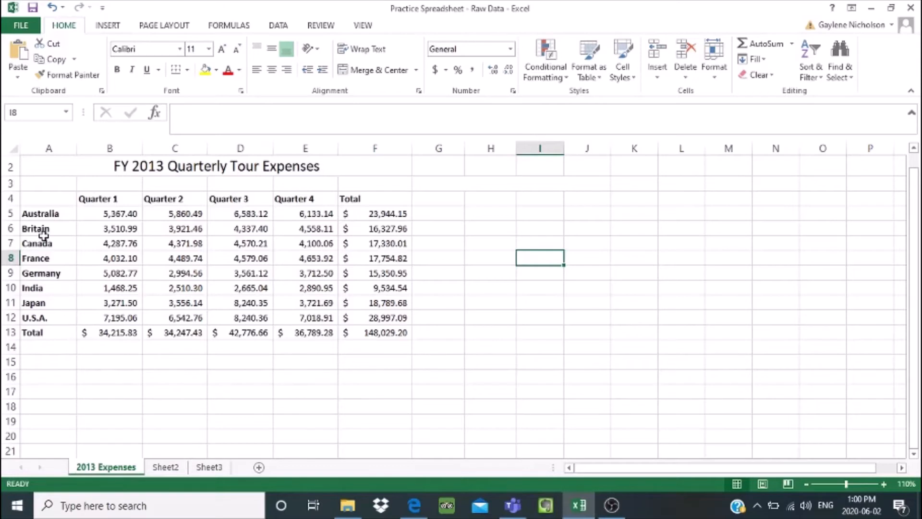
drag(48, 213, 48, 311)
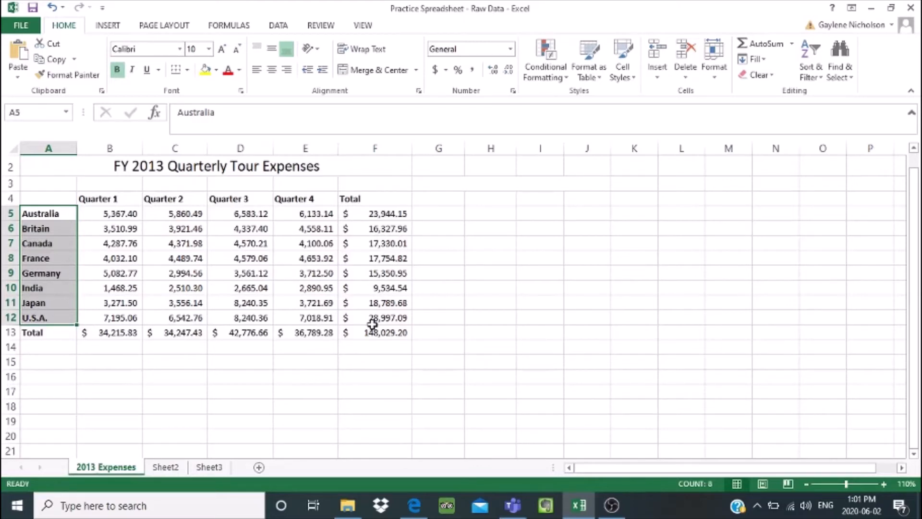
drag(378, 213, 370, 318)
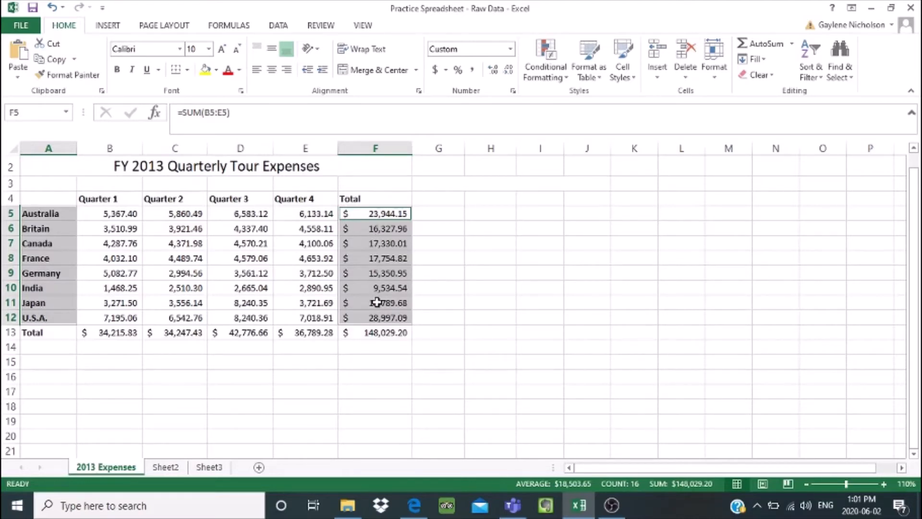
click(109, 27)
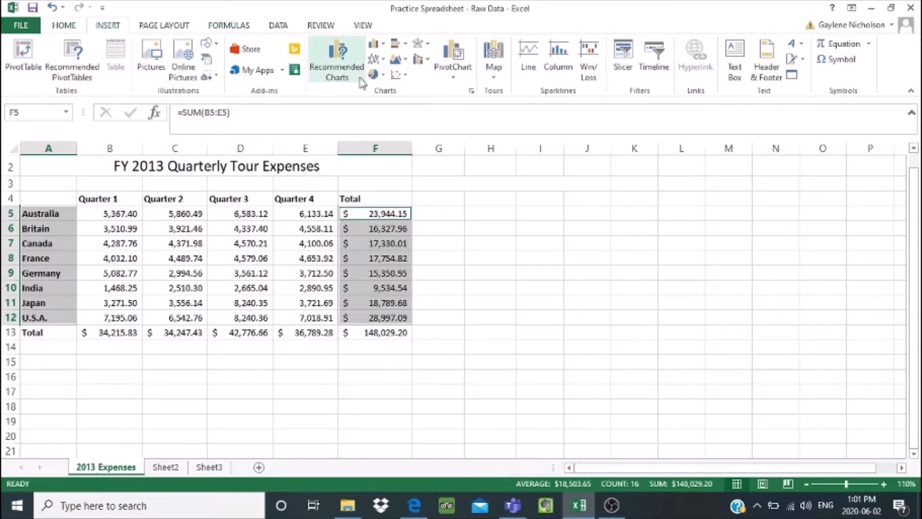
click(337, 66)
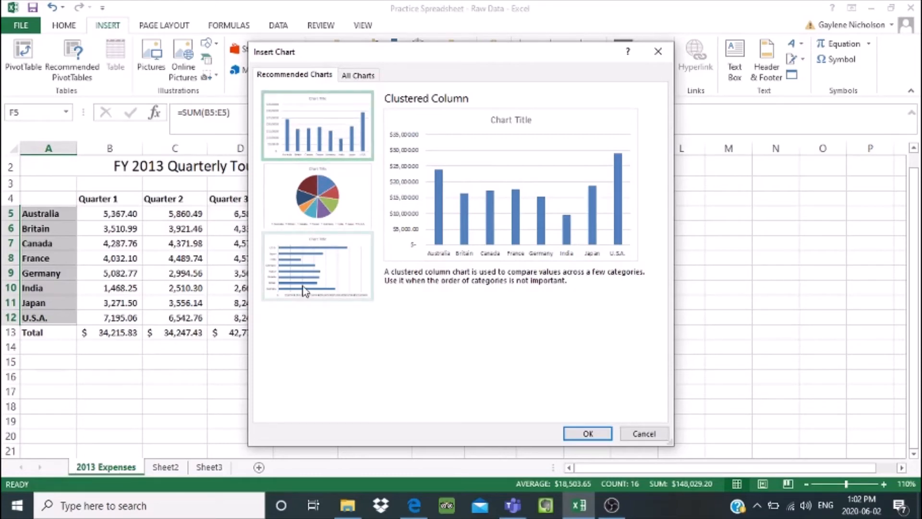
click(355, 77)
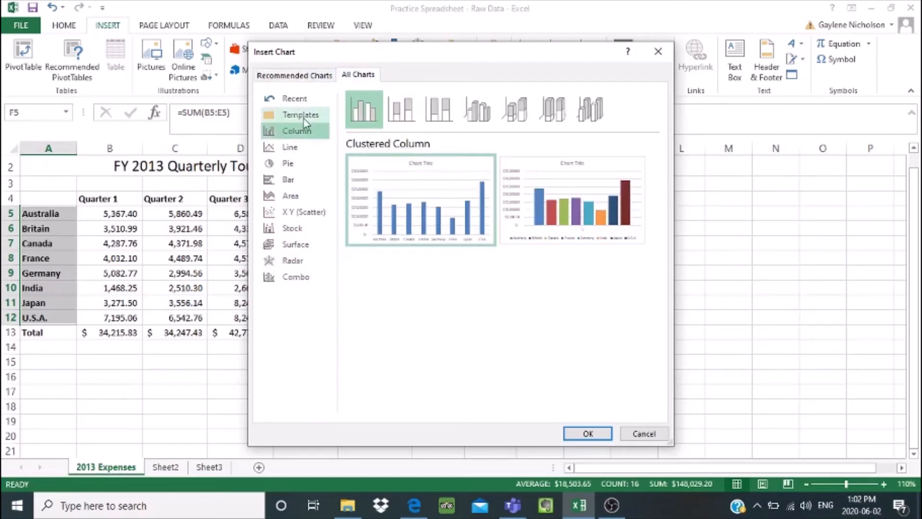
mouse_move(398, 243)
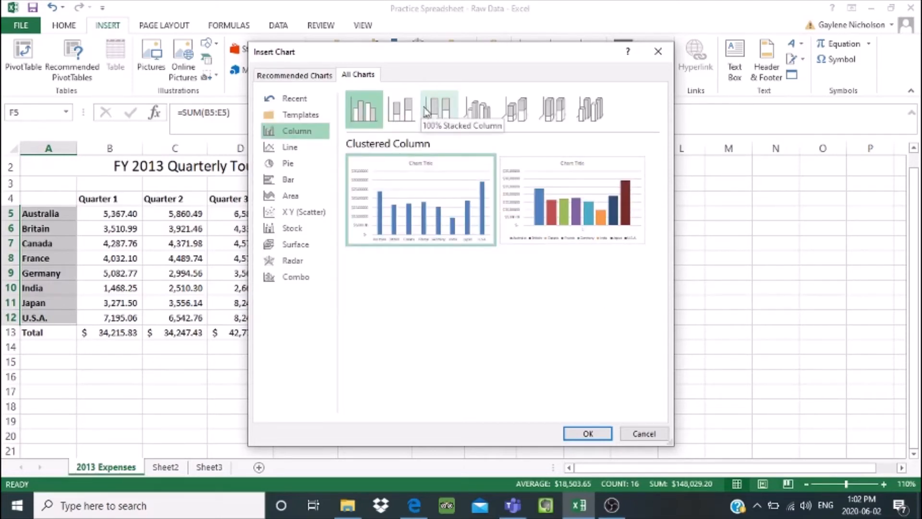
click(473, 118)
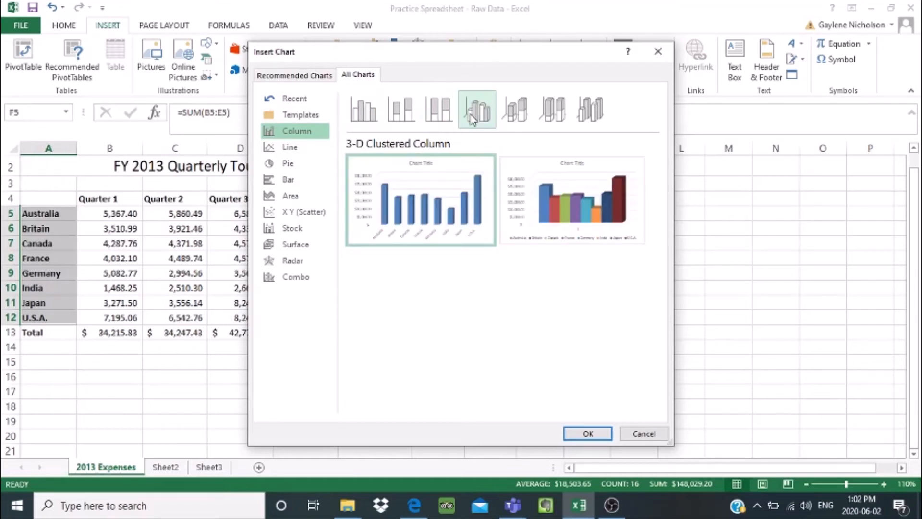
mouse_move(379, 217)
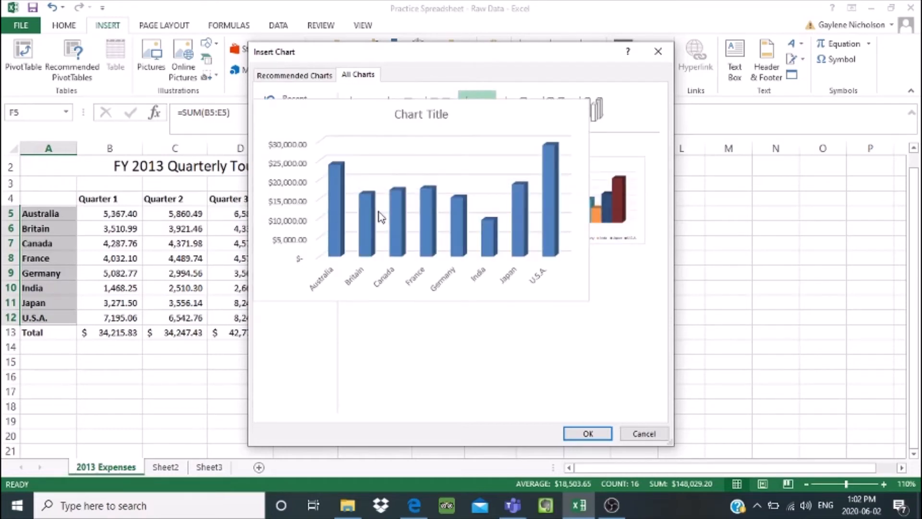
click(588, 434)
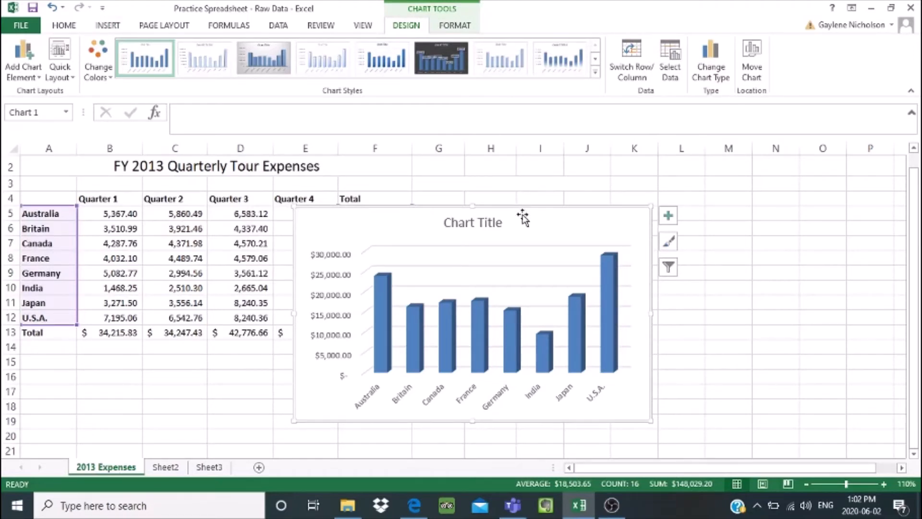
Move the chart directly below the expense table and resize it to span columns A to F.
mouse_move(523, 221)
mouse_down()
mouse_move(270, 351)
mouse_move(273, 363)
mouse_up()
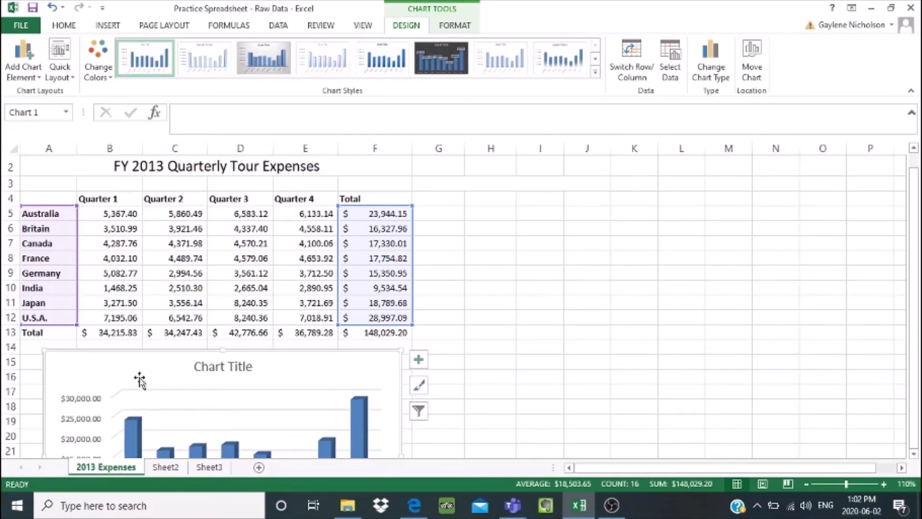
drag(41, 348, 21, 343)
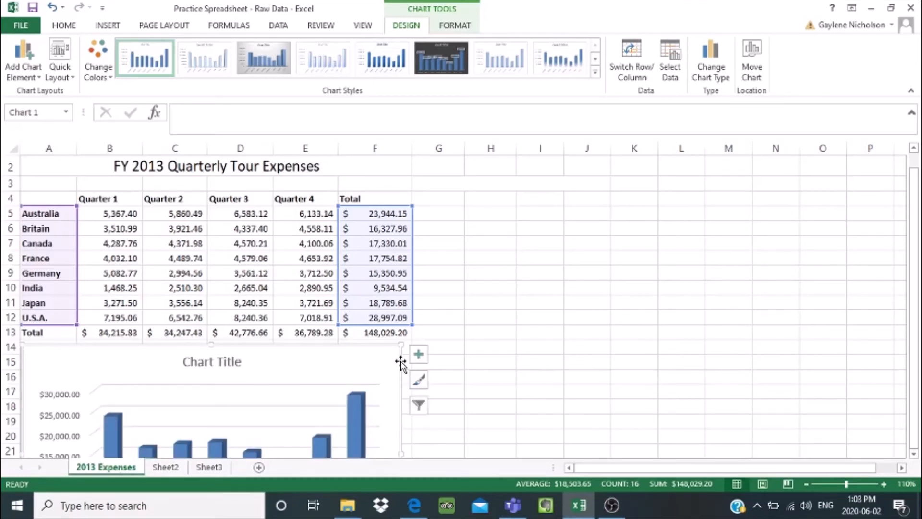
drag(400, 345, 410, 346)
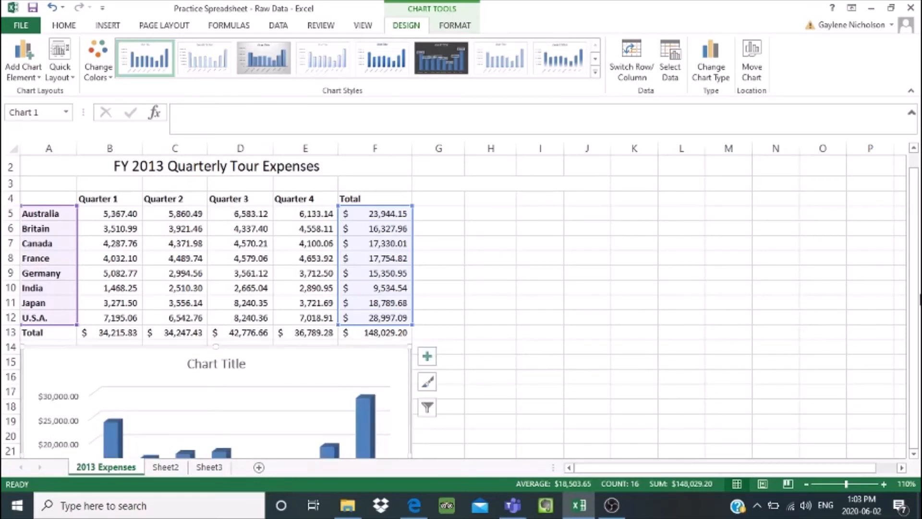
Deselect the chart, examine it in full below the table, and compare it with the chart in the sample PDF.
click(663, 358)
key(Down)
key(Down)
key(Down)
key(Down)
key(Down)
key(Down)
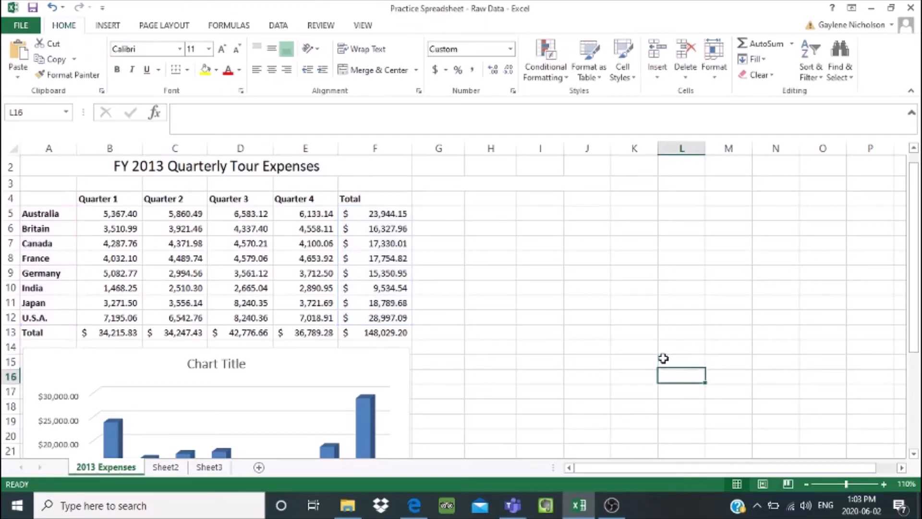
key(Down)
key(Down)
key(Down)
key(Down)
key(Down)
key(Down)
key(Down)
key(Down)
key(Down)
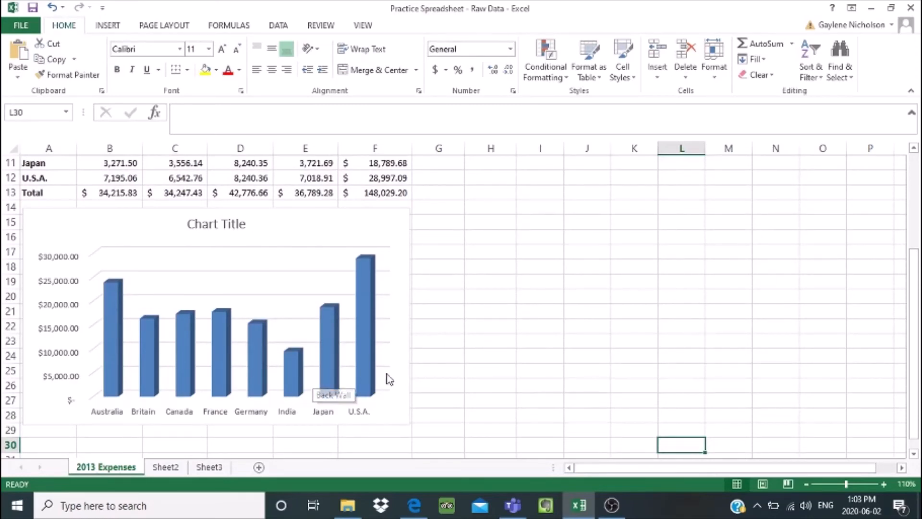
click(414, 513)
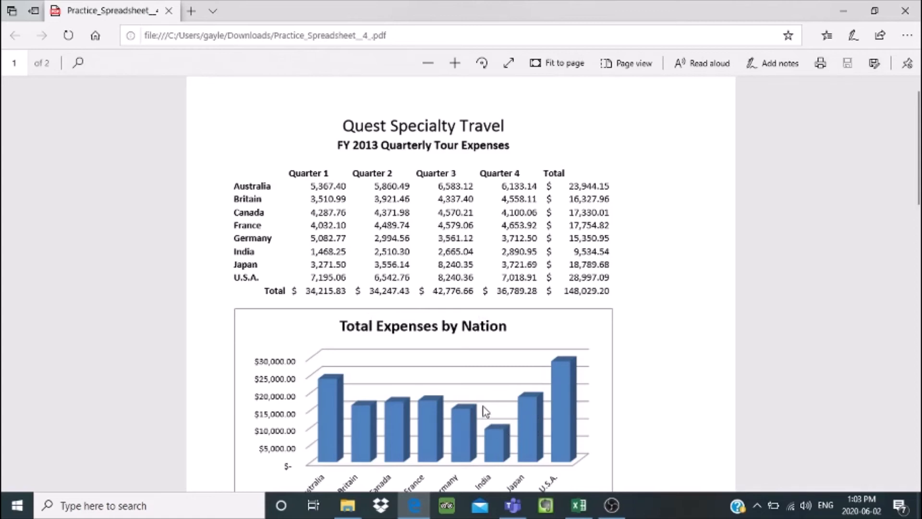
Return to Excel and replace the chart's placeholder title with "Total Expenses by Nation".
click(571, 505)
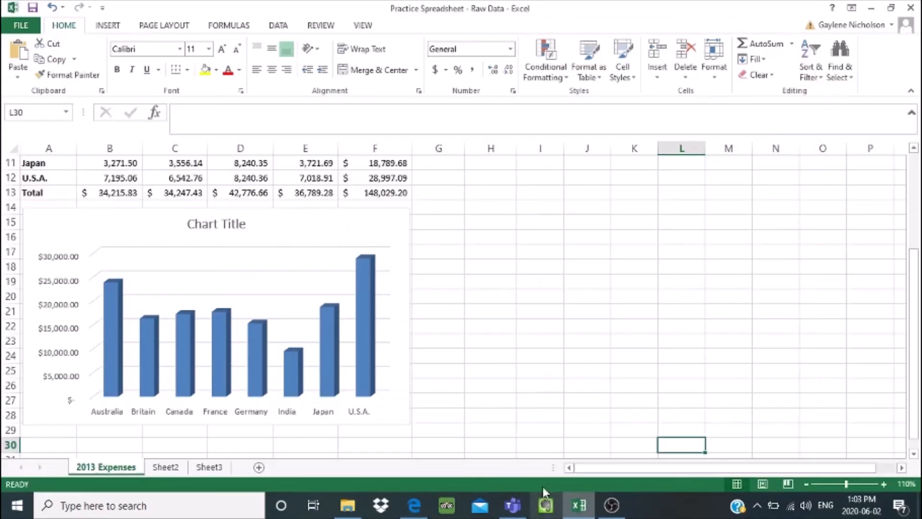
click(202, 231)
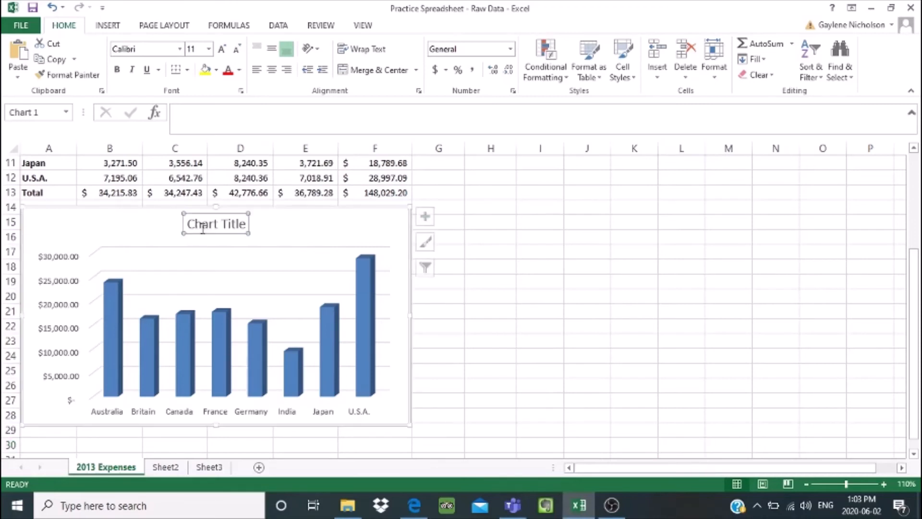
drag(190, 222, 243, 235)
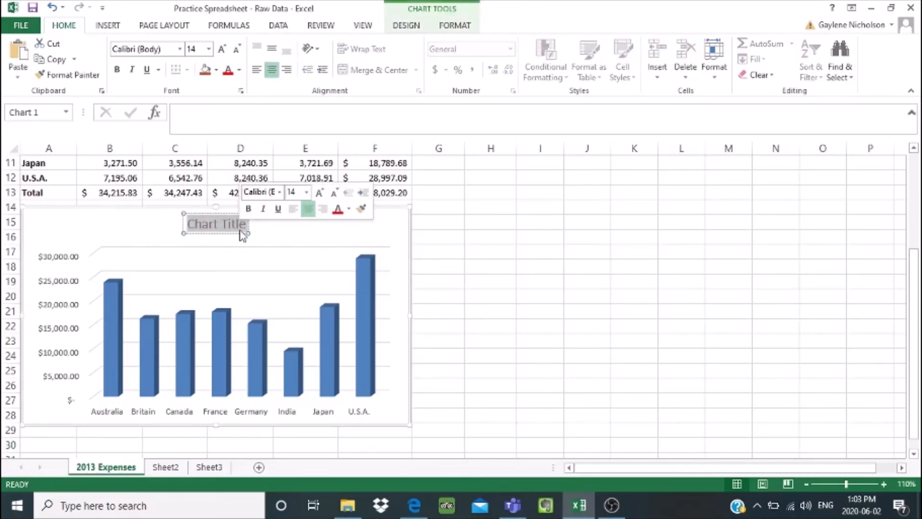
text(Total)
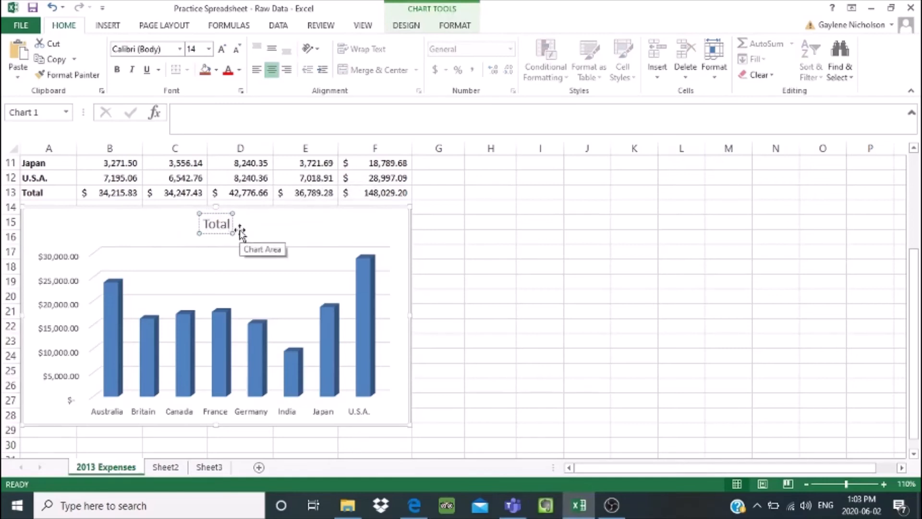
text( Expe)
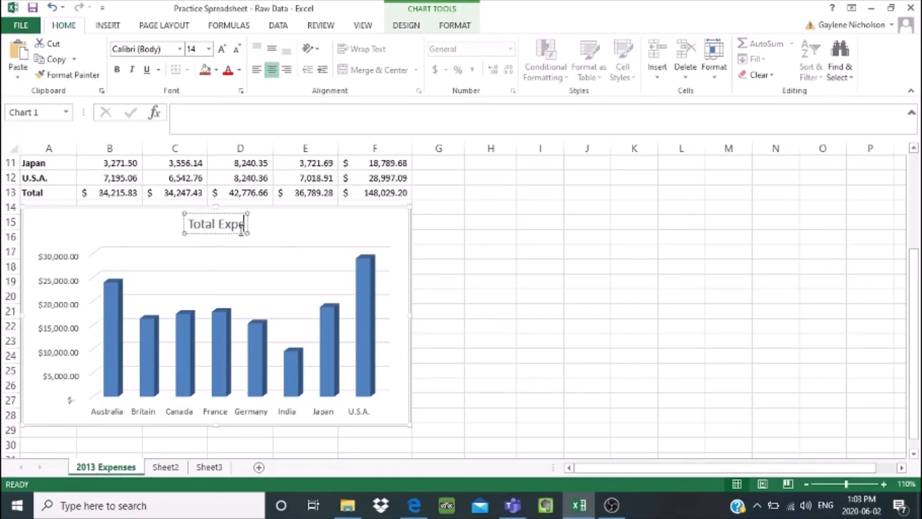
text(nses)
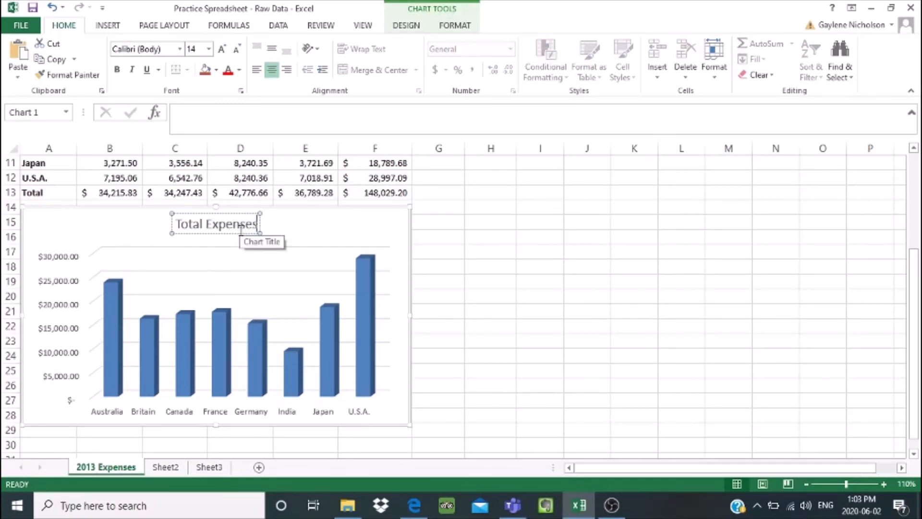
text( by N)
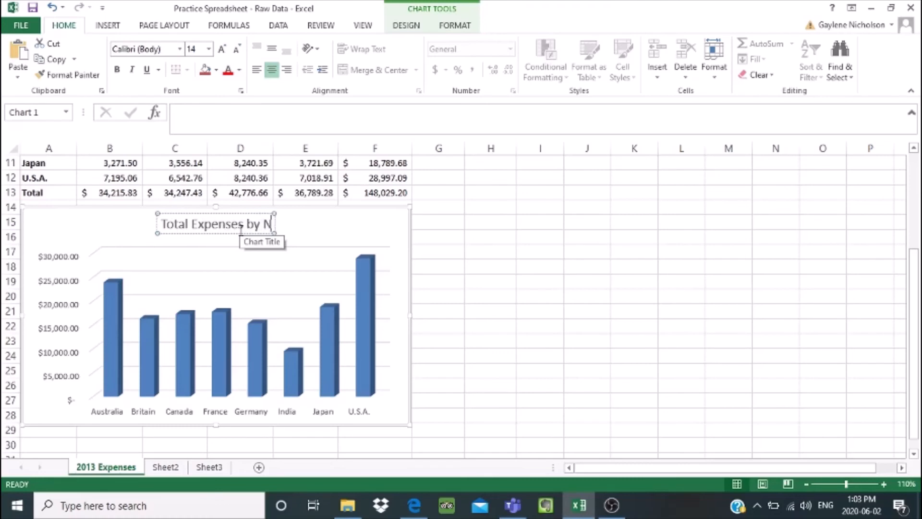
text(ation)
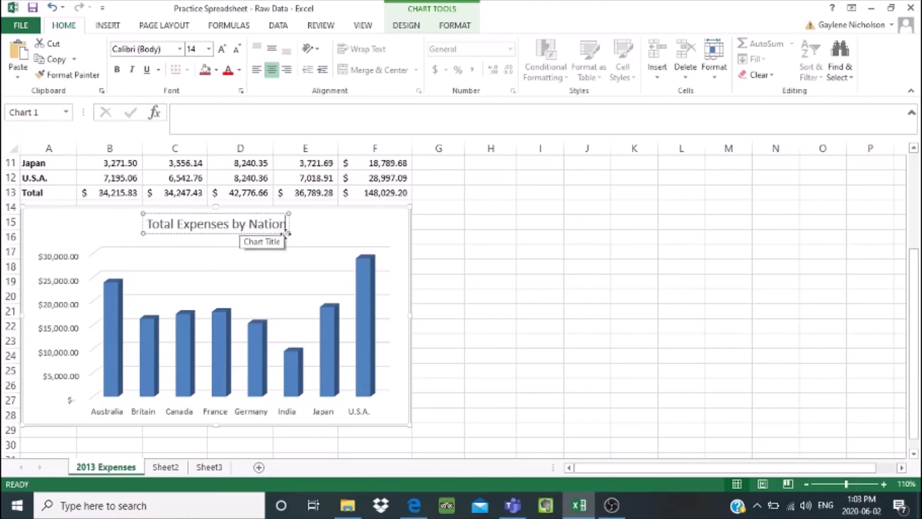
click(330, 232)
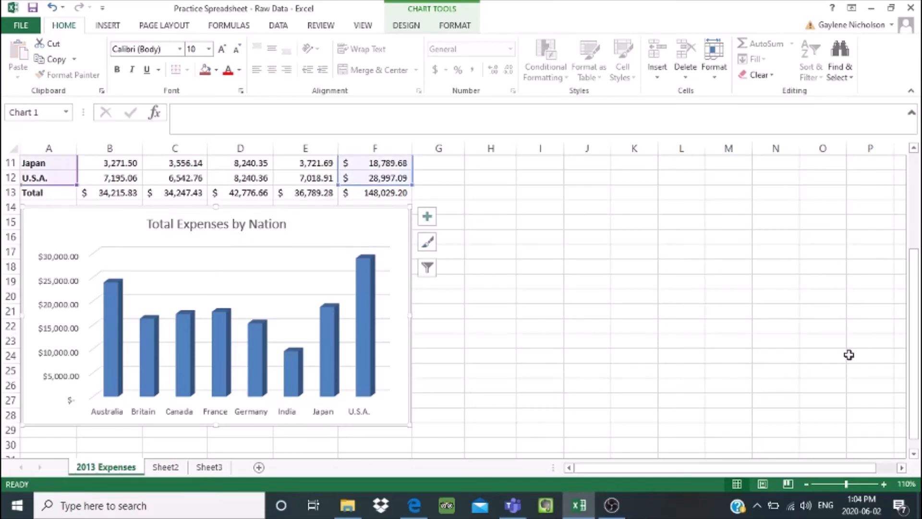
Deselect the chart and check its country labels and dollar axis against the expense table's countries and totals.
drag(915, 339, 909, 264)
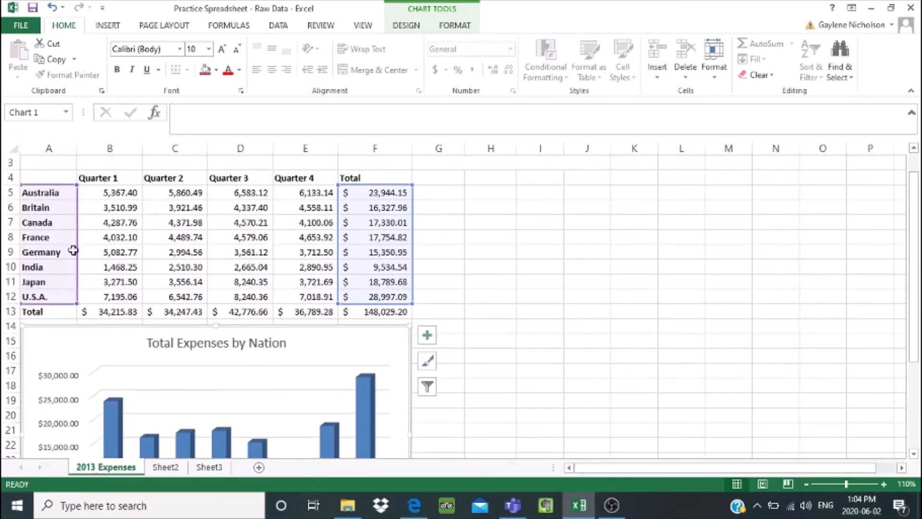
click(435, 252)
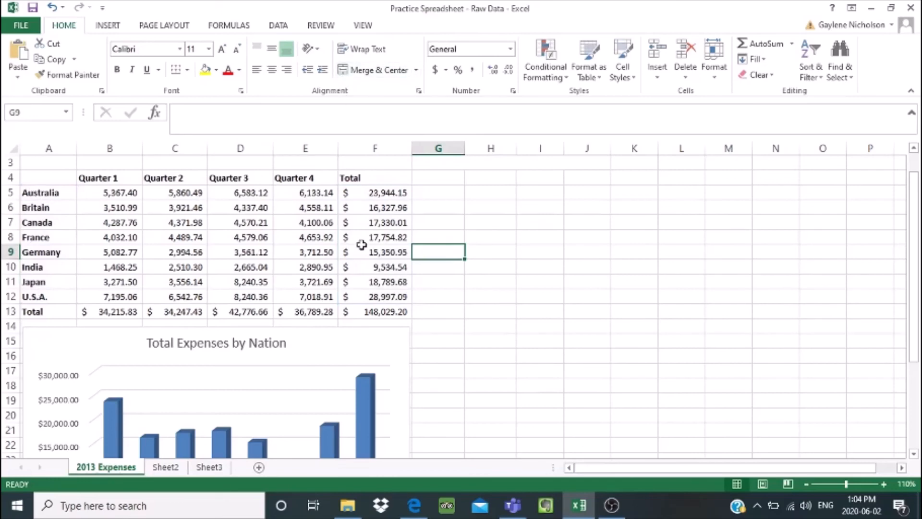
drag(914, 249, 916, 321)
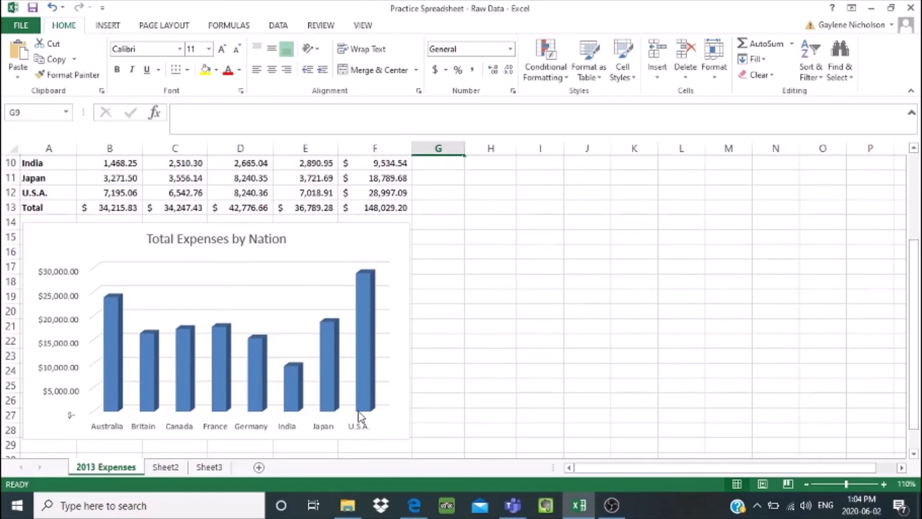
mouse_move(361, 415)
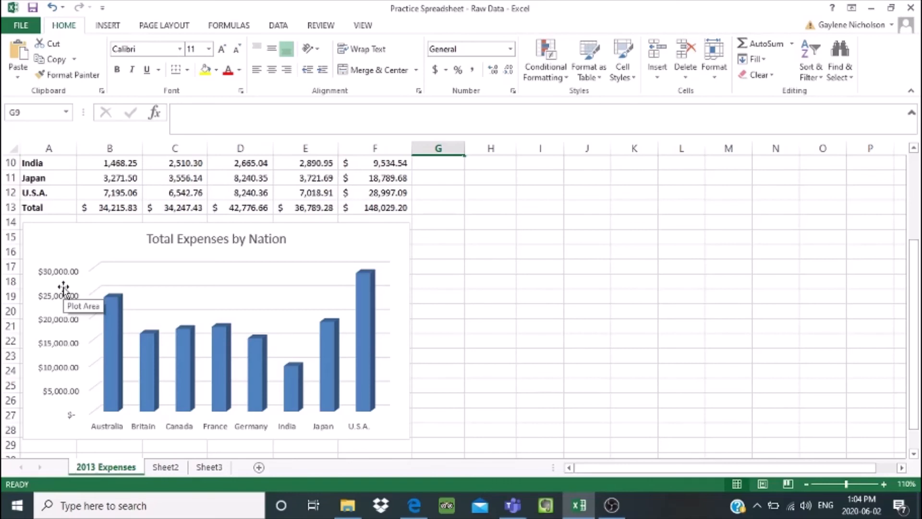
Review the Japan column and the list of available chart elements for the expenses chart, leaving the chart deselected.
click(263, 301)
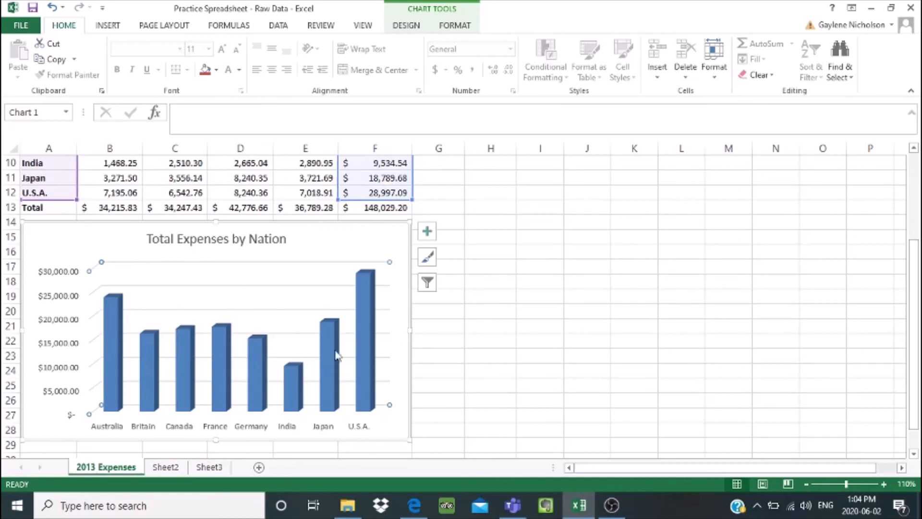
mouse_move(330, 346)
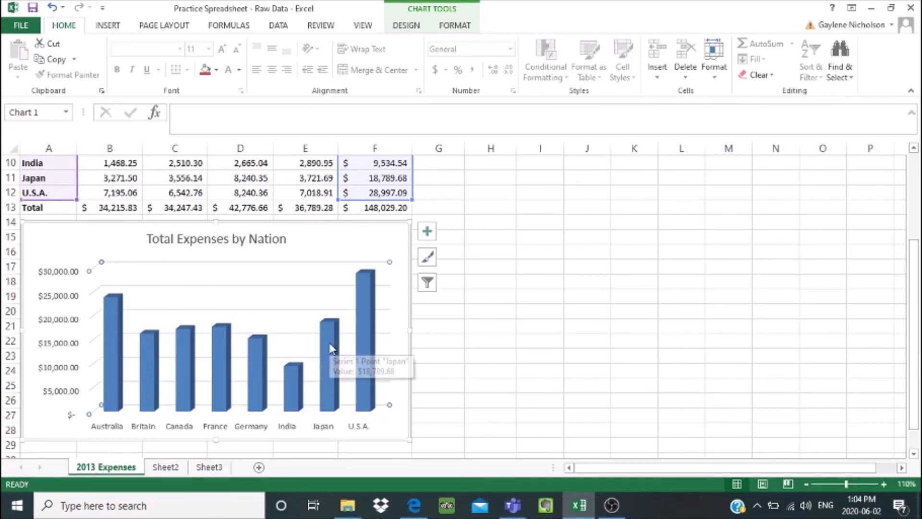
click(432, 231)
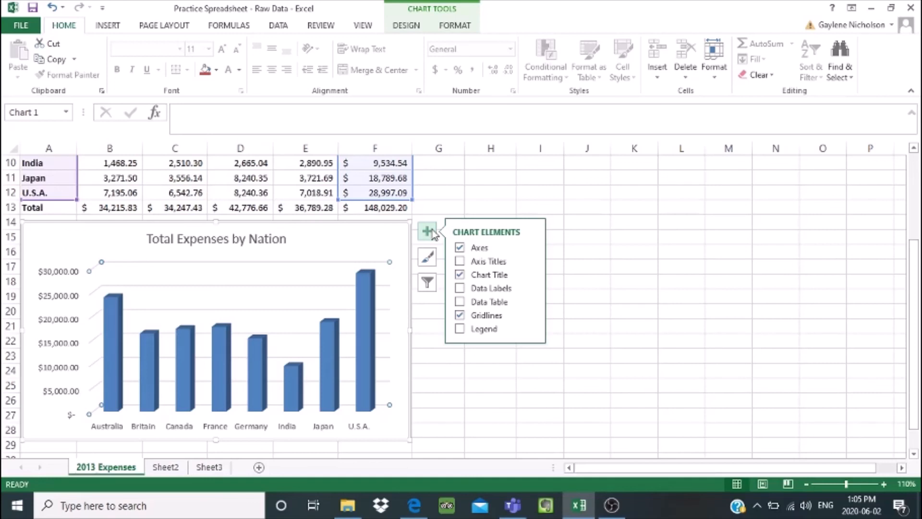
click(486, 203)
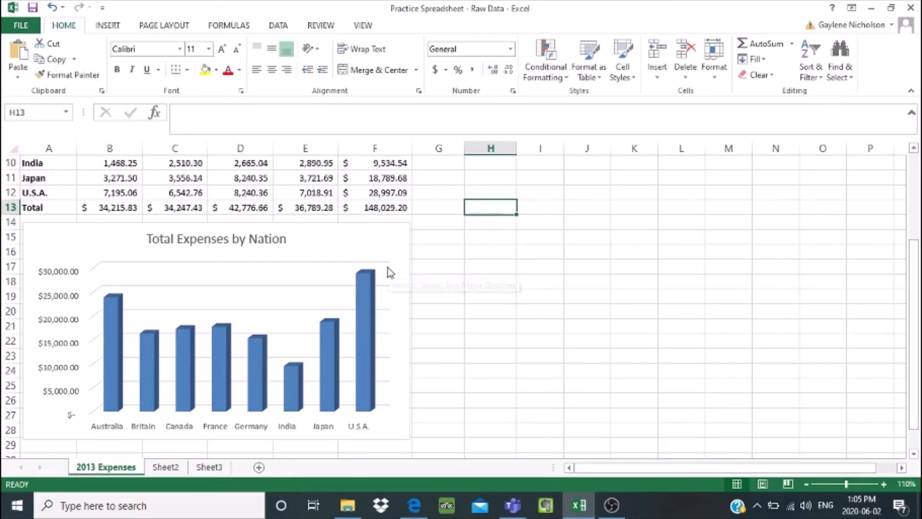
click(447, 271)
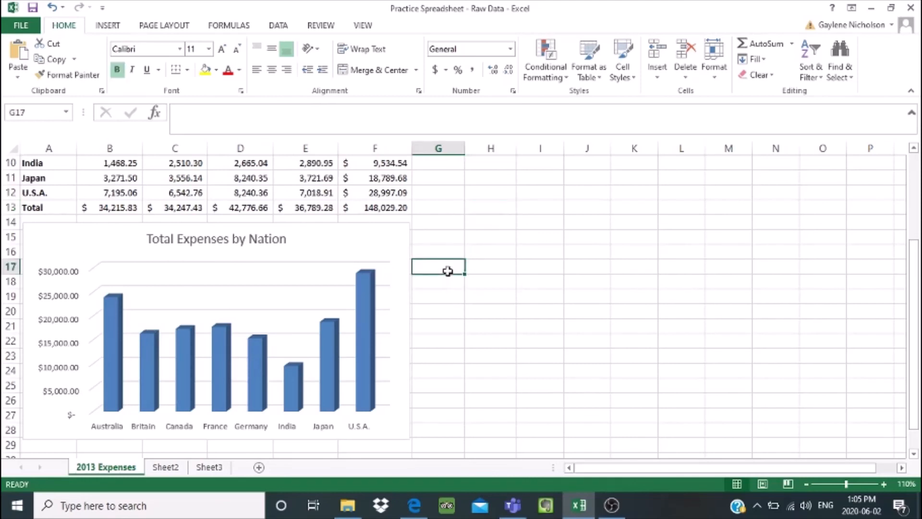